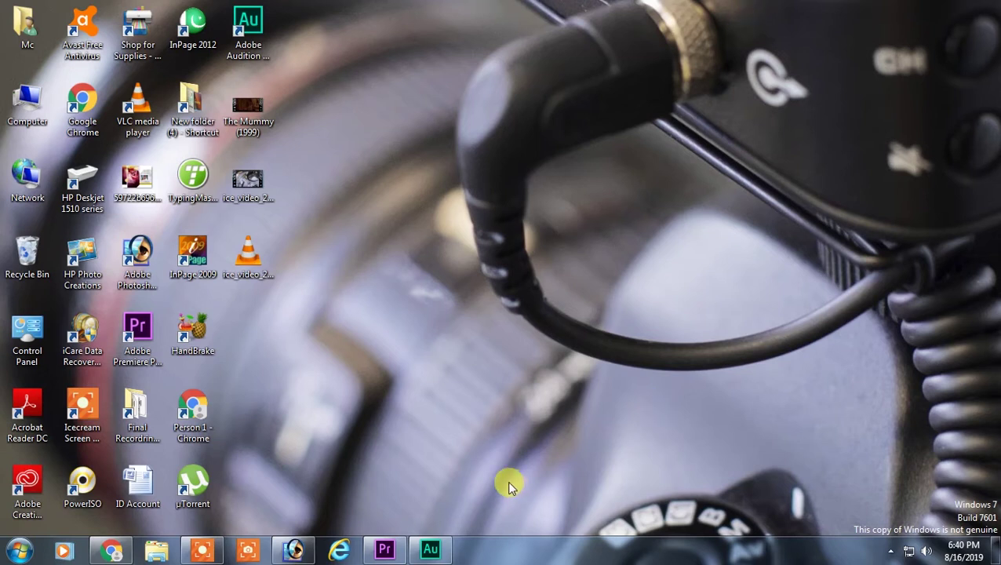
# Switch to Premiere Pro, capture the whole screen to the clipboard, and minimize the window
pyautogui.click(388, 552)
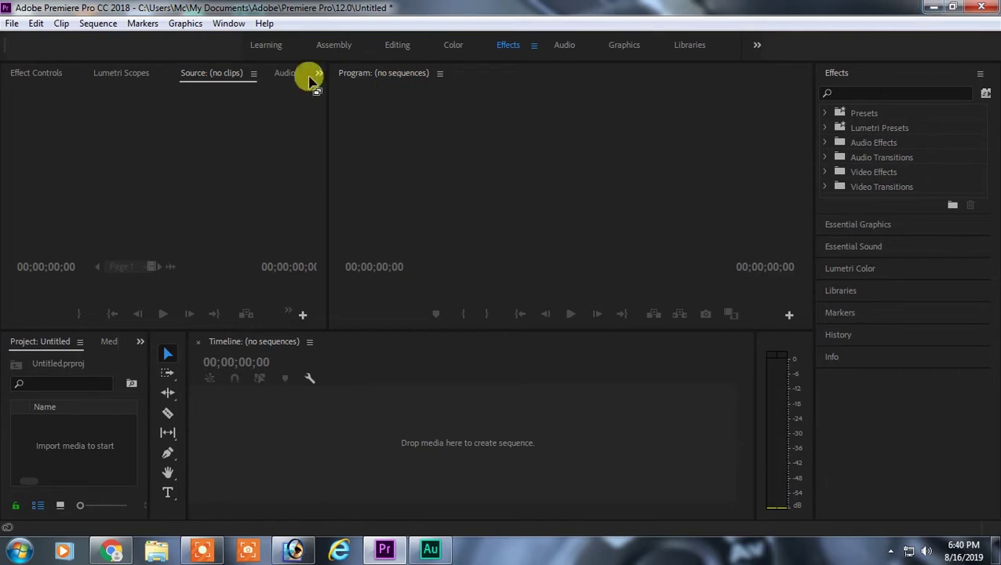
pyautogui.click(934, 7)
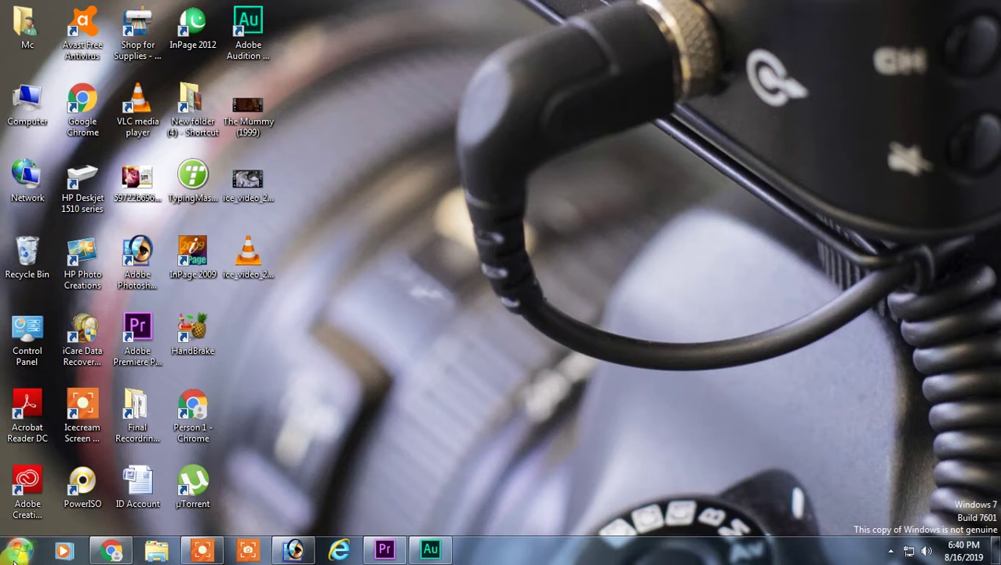
# Open Paint from the Windows Accessories
pyautogui.click(15, 553)
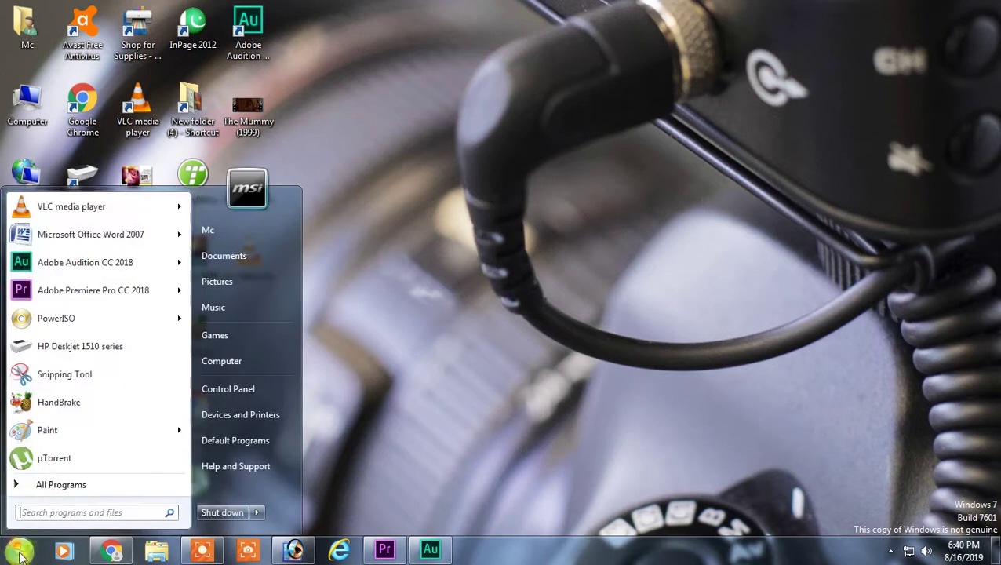
pyautogui.click(68, 481)
pyautogui.scroll(4, 81, 438)
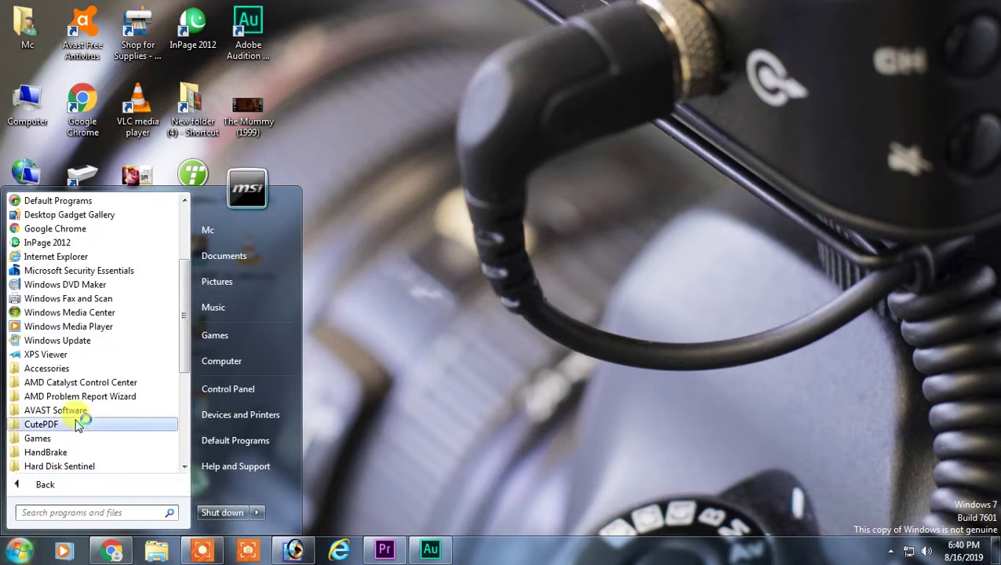
pyautogui.click(81, 369)
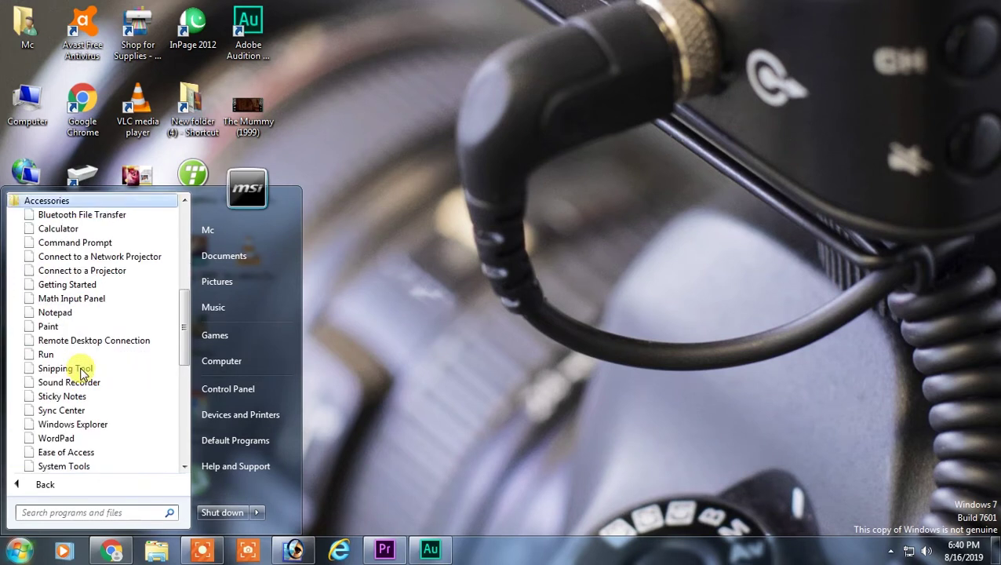
pyautogui.click(74, 326)
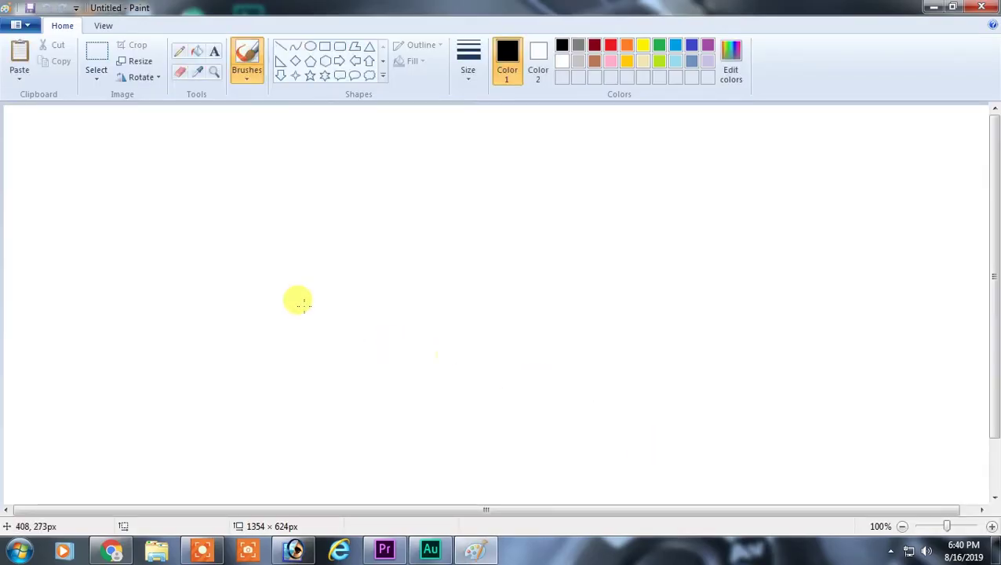
# Paste the captured Premiere Pro screen into the blank canvas and check the whole image
pyautogui.hotkey('ctrl', 'v')
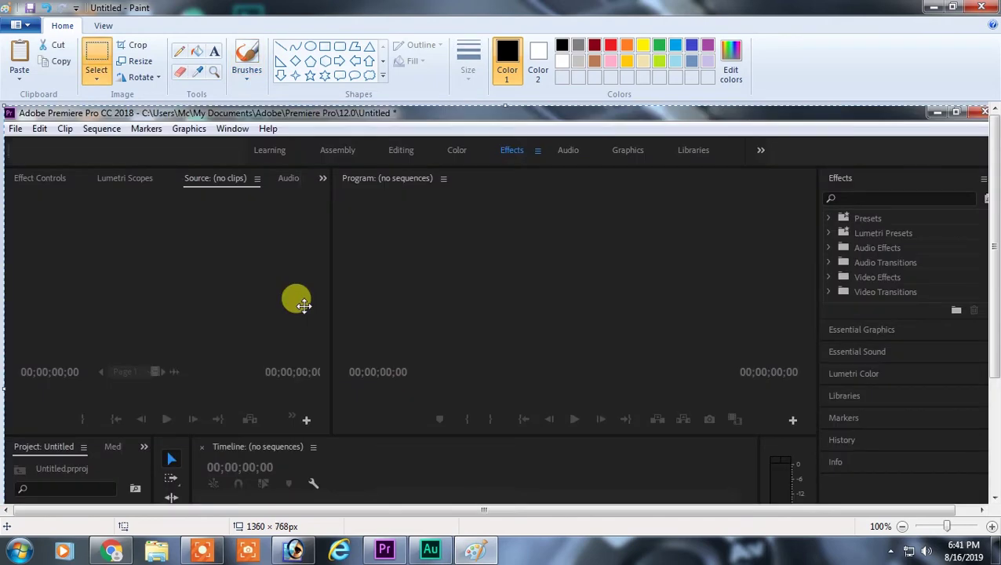
pyautogui.scroll(-3, 423, 310)
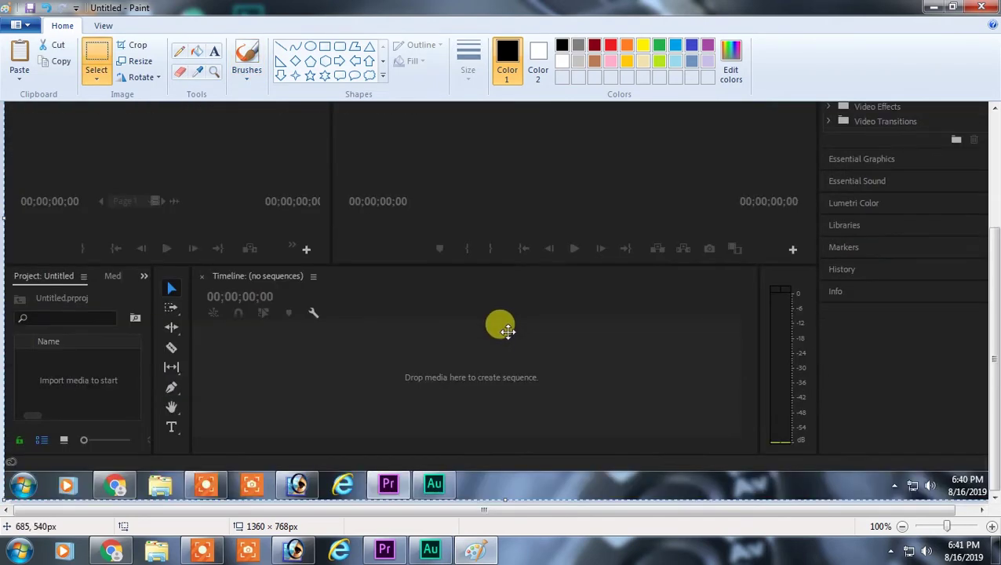
pyautogui.scroll(3, 508, 331)
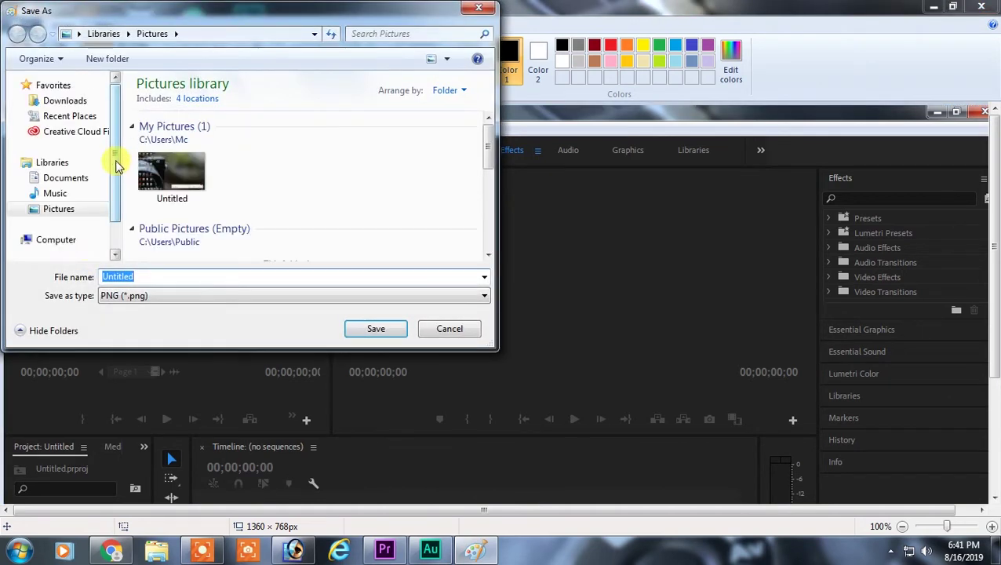
# Try to save the pasted screenshot as a JPEG named Untitled in the Pictures library, declining to replace the existing file
pyautogui.moveTo(116, 164); pyautogui.dragTo(116, 174)
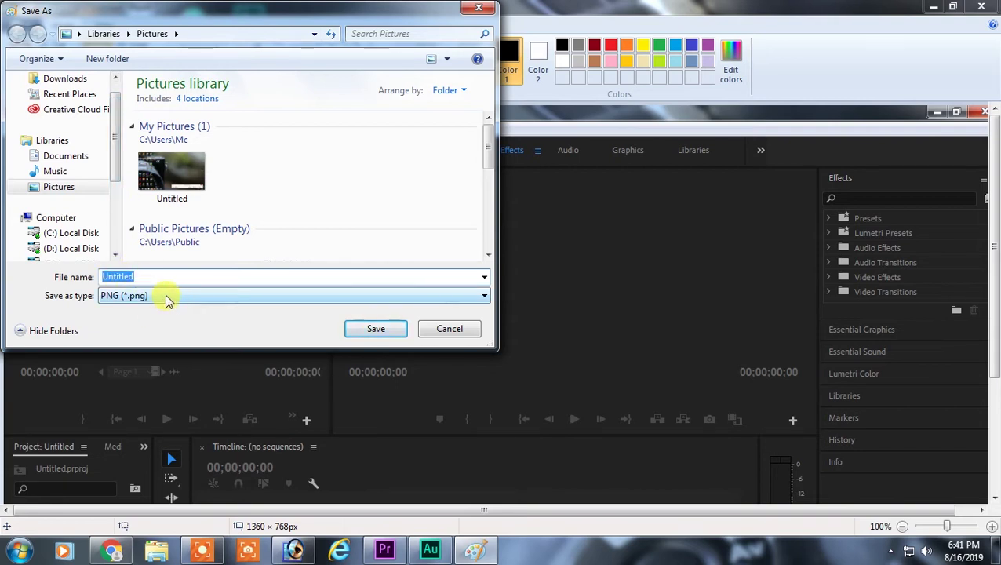
pyautogui.click(164, 295)
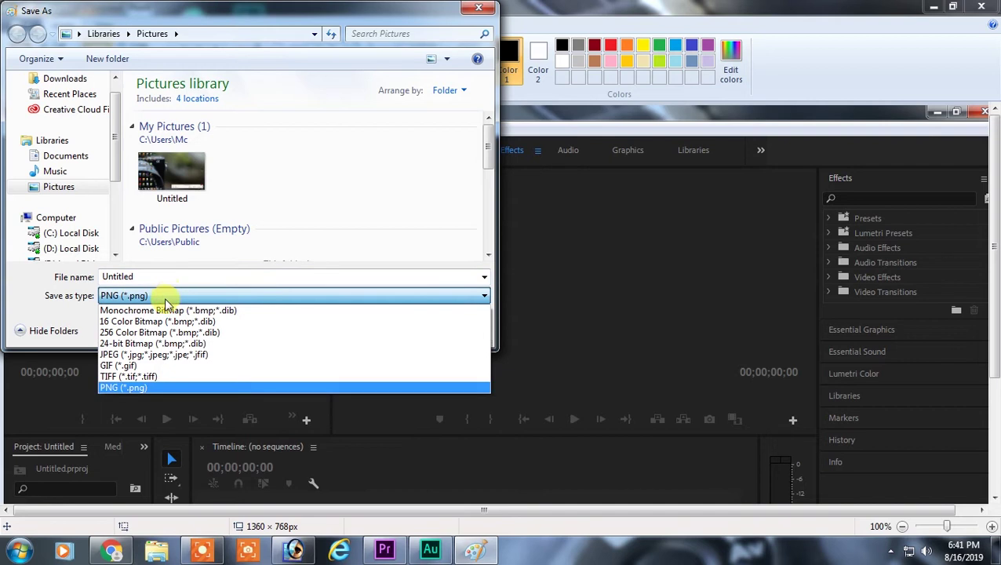
pyautogui.click(163, 358)
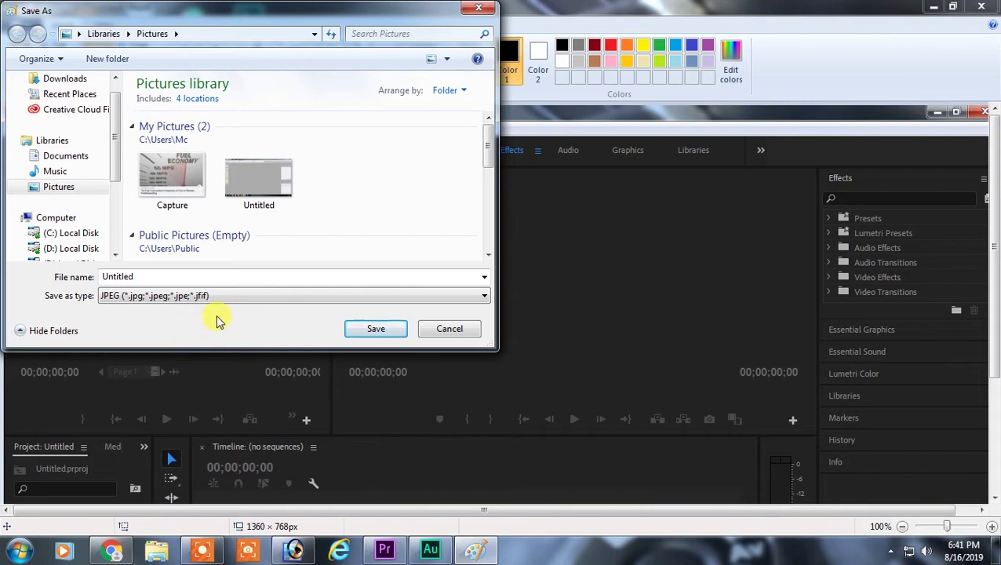
pyautogui.click(375, 329)
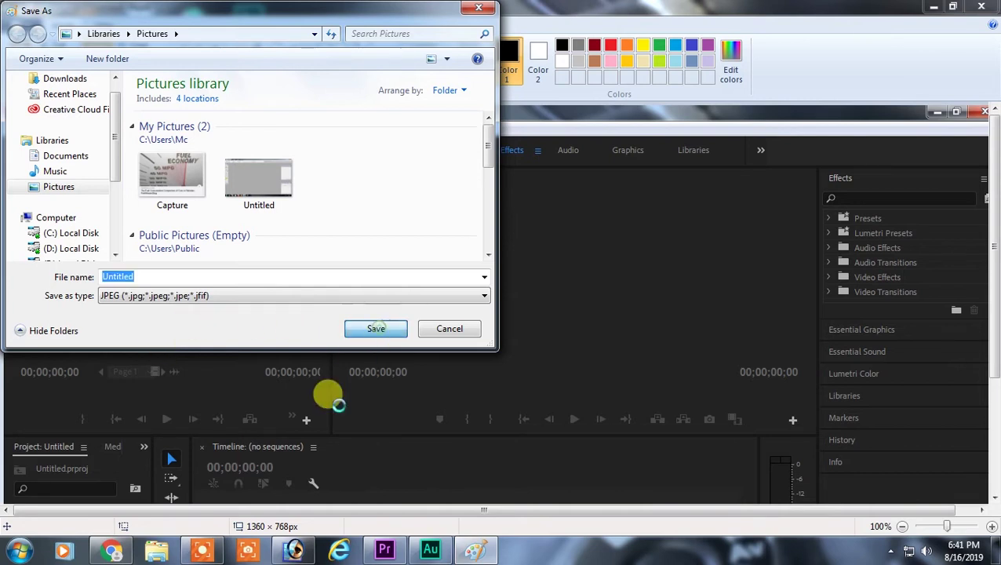
pyautogui.click(590, 275)
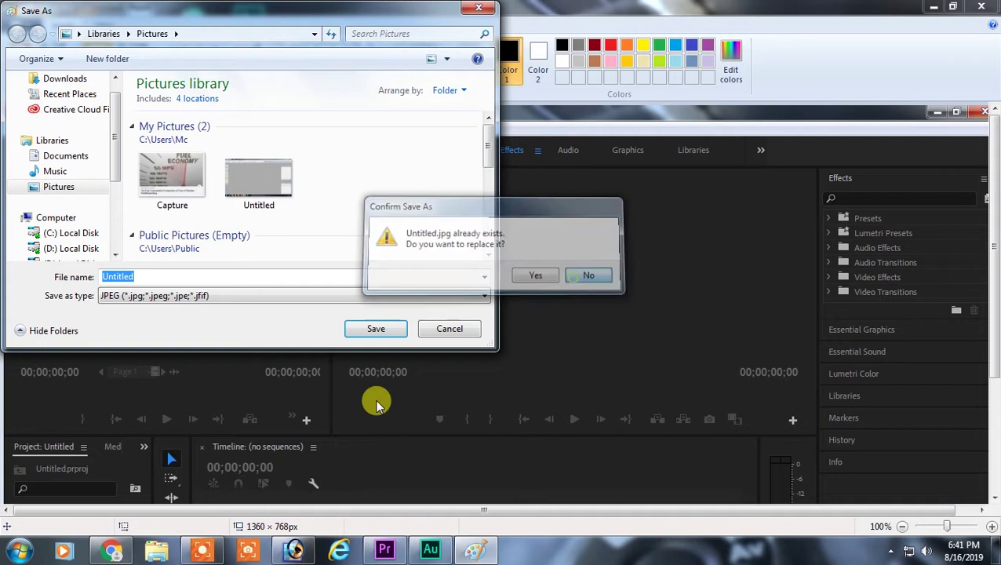
pyautogui.click(205, 552)
pyautogui.click(537, 526)
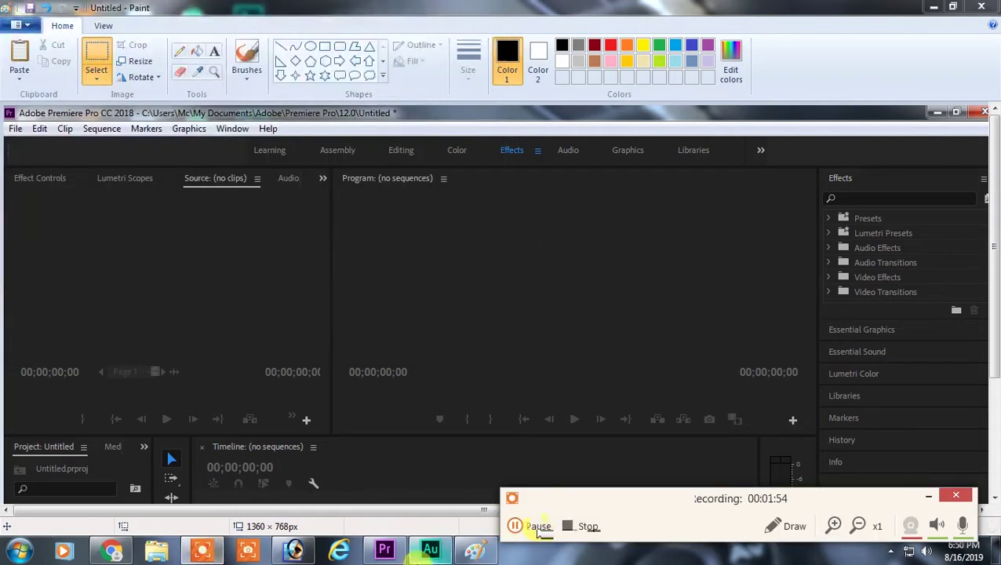
pyautogui.moveTo(430, 549)
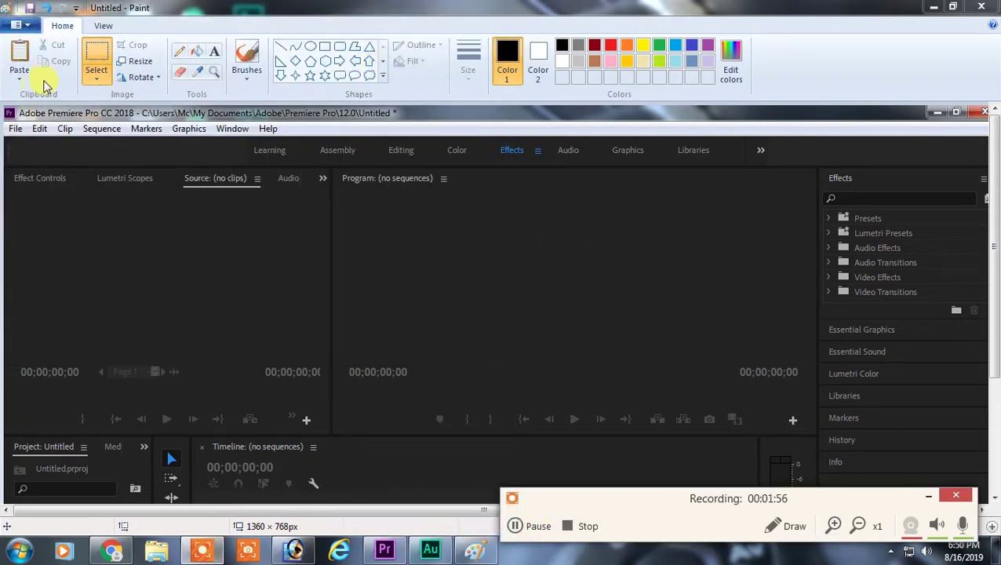
# Save the pasted screenshot in the Pictures library as a JPEG named Untitledhjjg
pyautogui.click(30, 7)
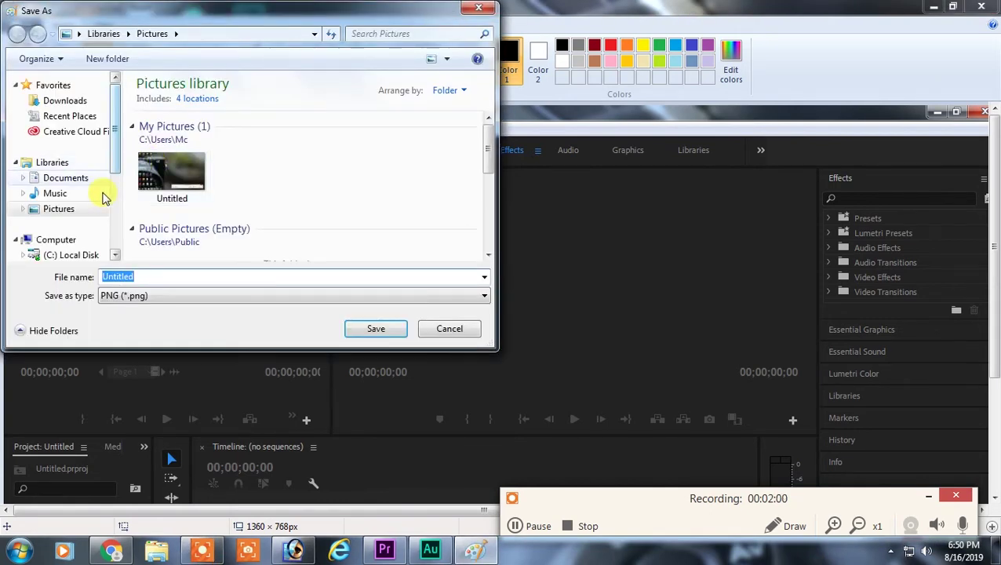
pyautogui.click(159, 276)
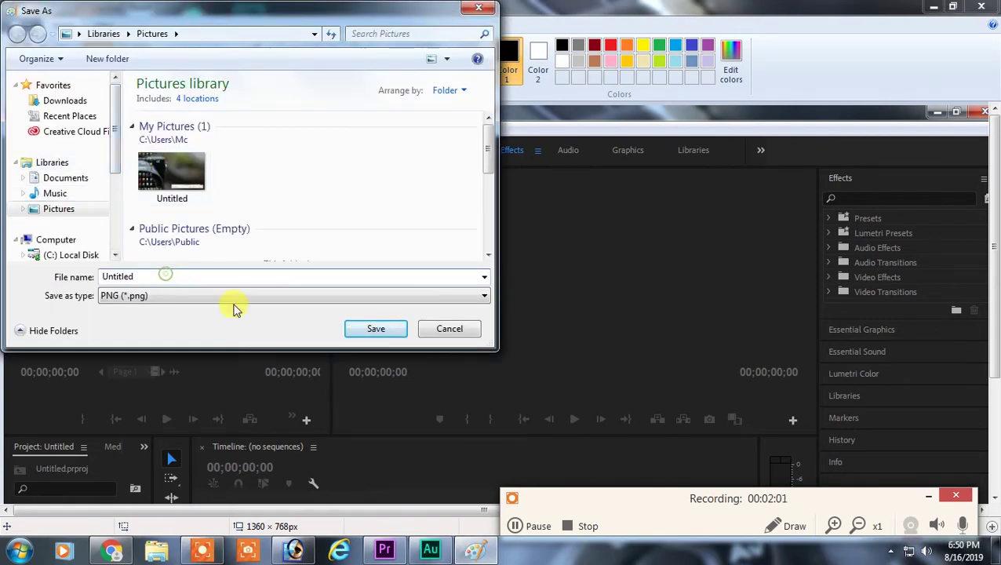
pyautogui.click(126, 296)
pyautogui.click(153, 355)
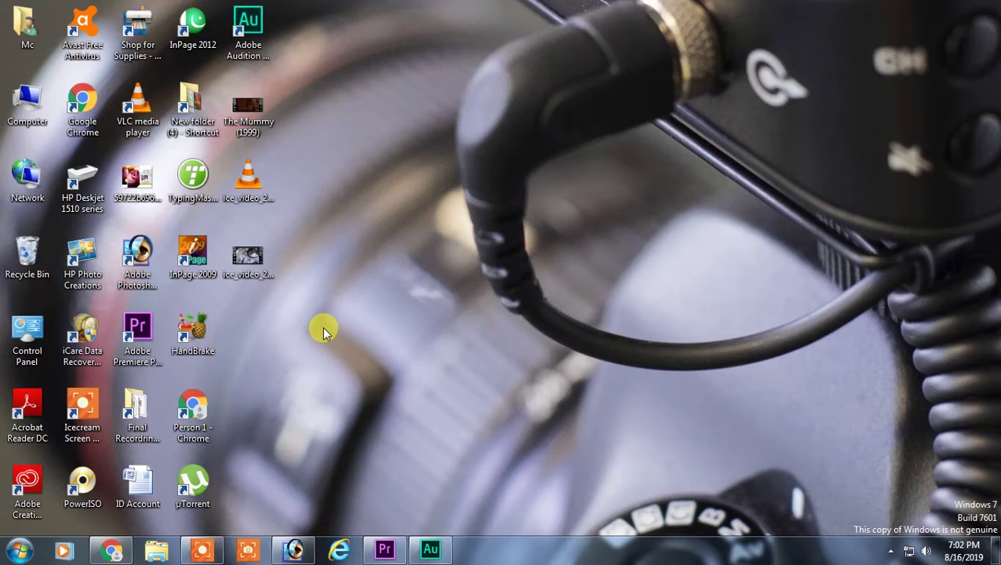
# Open the Snipping Tool and capture a rectangular snip of the upper four rows of desktop icons
pyautogui.click(19, 551)
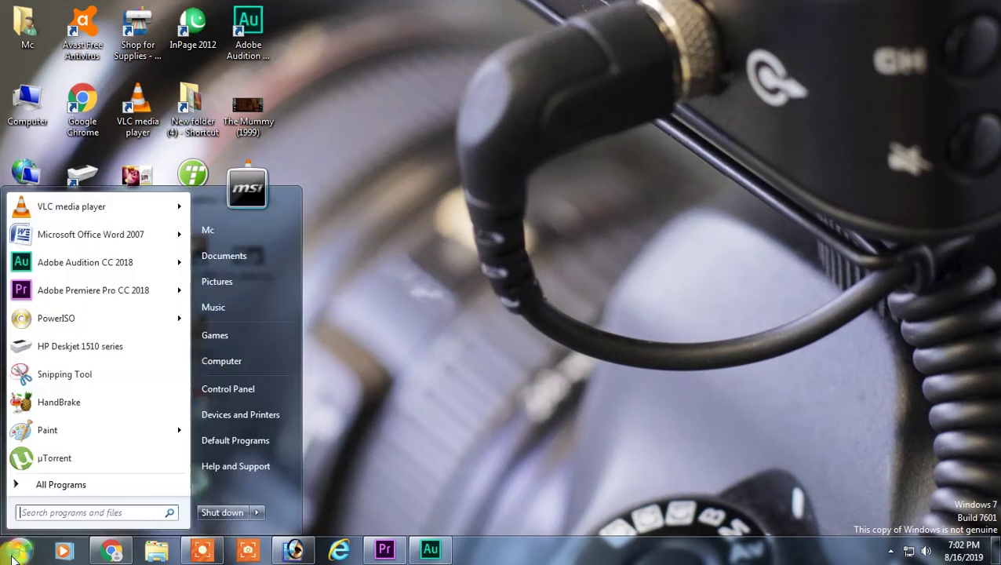
pyautogui.click(85, 375)
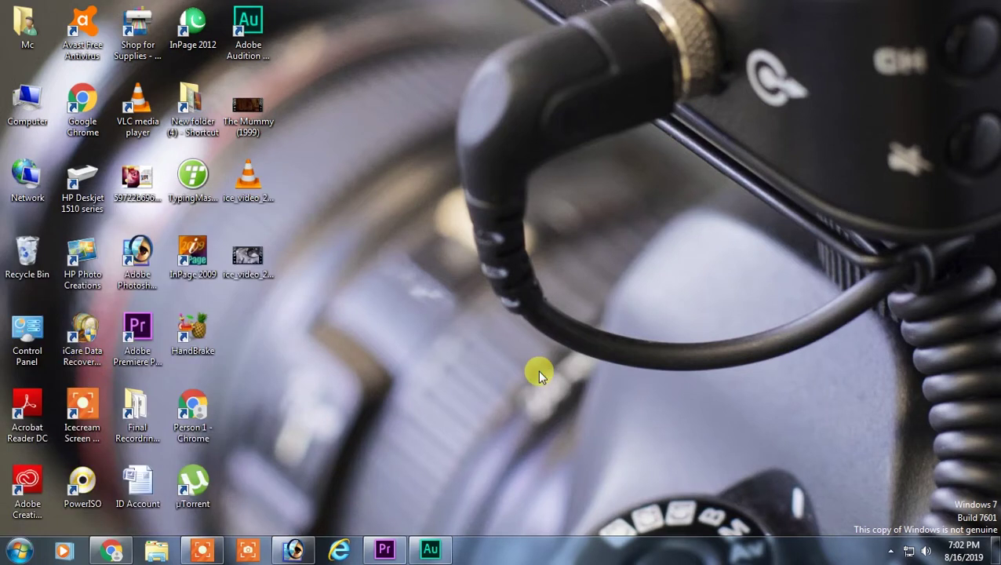
pyautogui.click(79, 452)
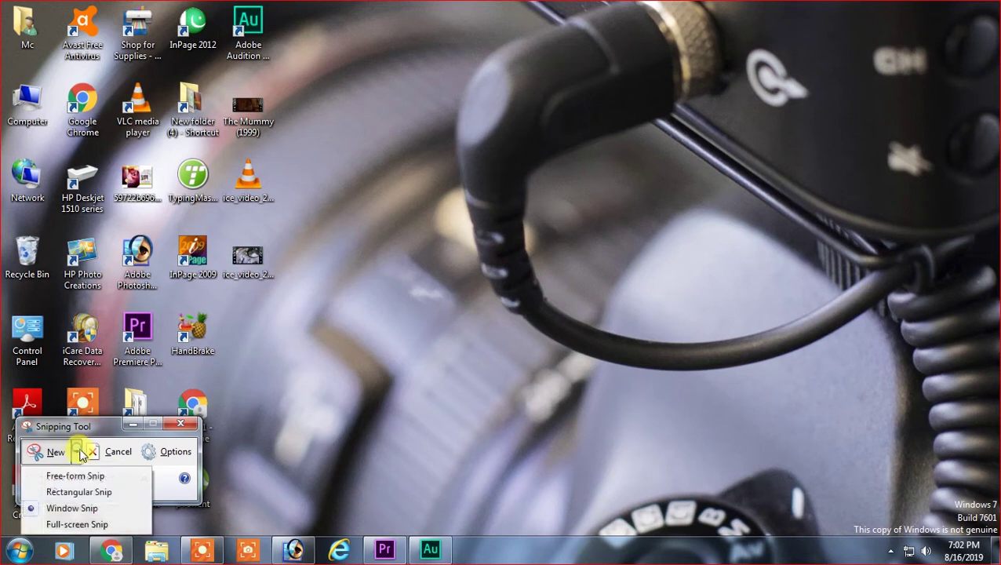
pyautogui.click(79, 492)
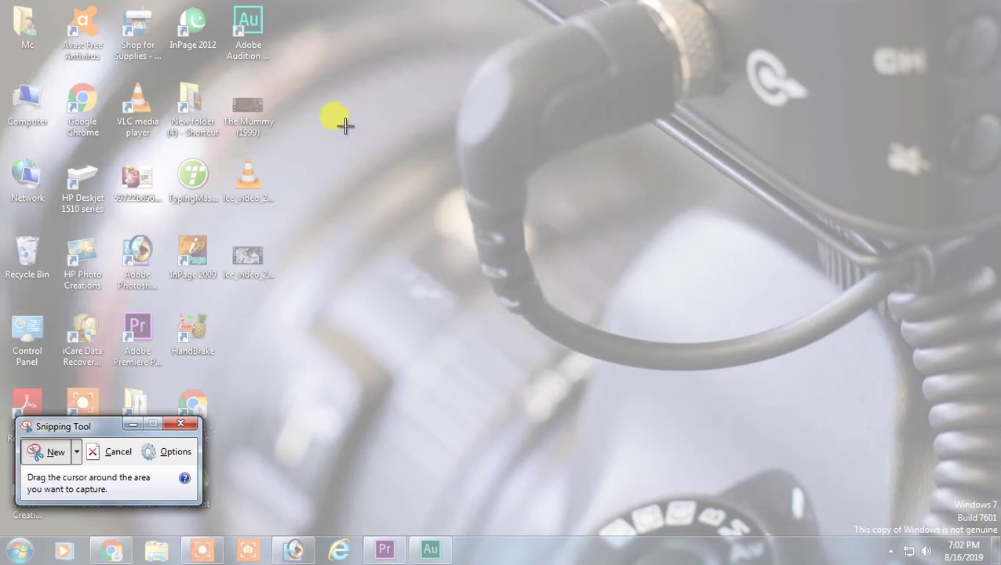
pyautogui.moveTo(1, 1); pyautogui.dragTo(290, 297)
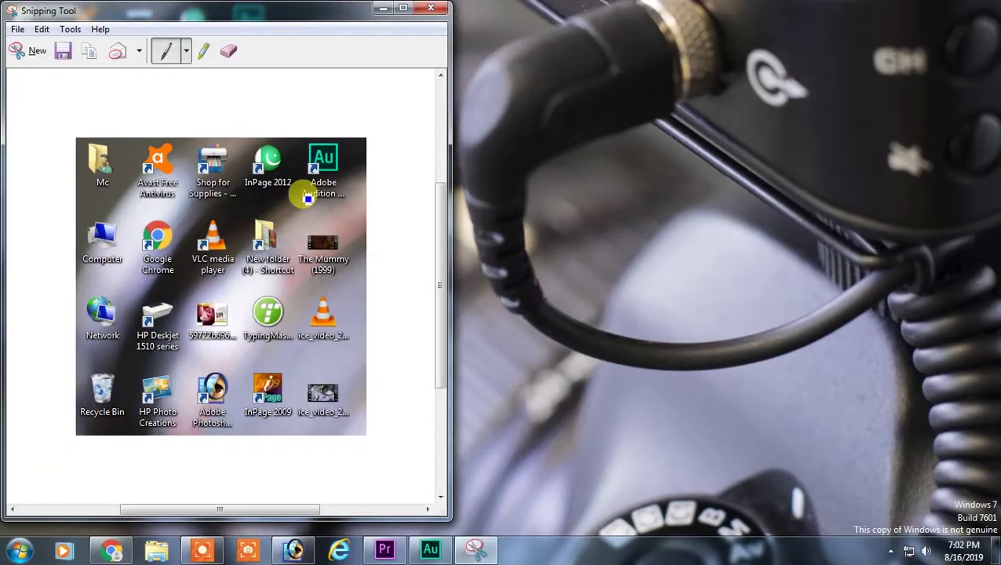
# View the file types offered for saving the snip, cancel the save, and close the Snipping Tool without saving
pyautogui.click(64, 52)
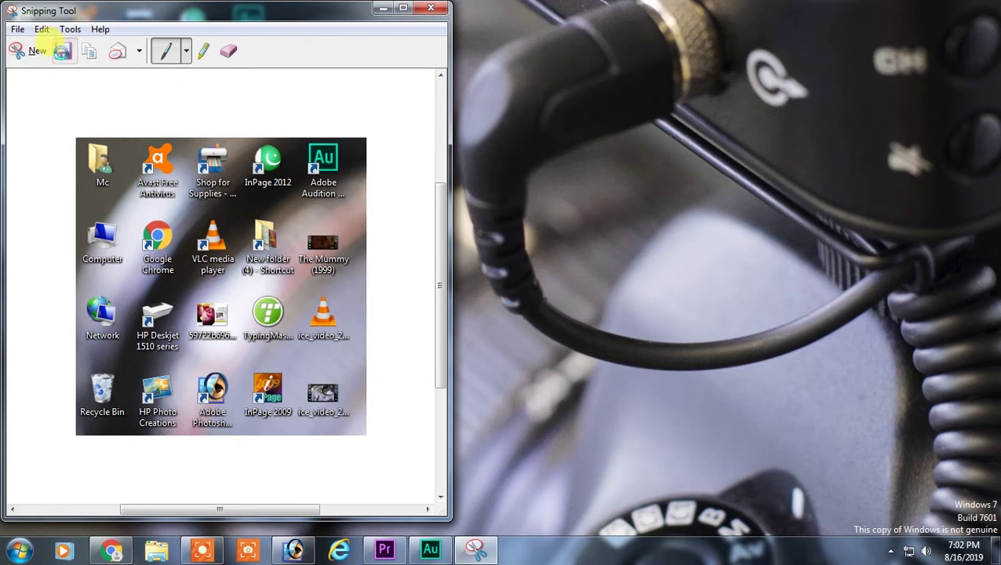
pyautogui.click(63, 53)
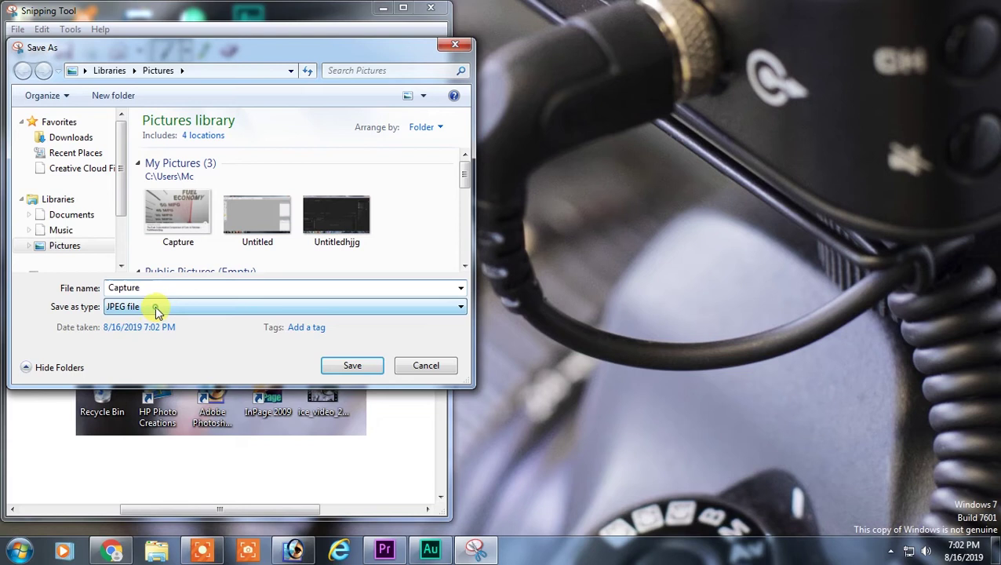
pyautogui.click(156, 307)
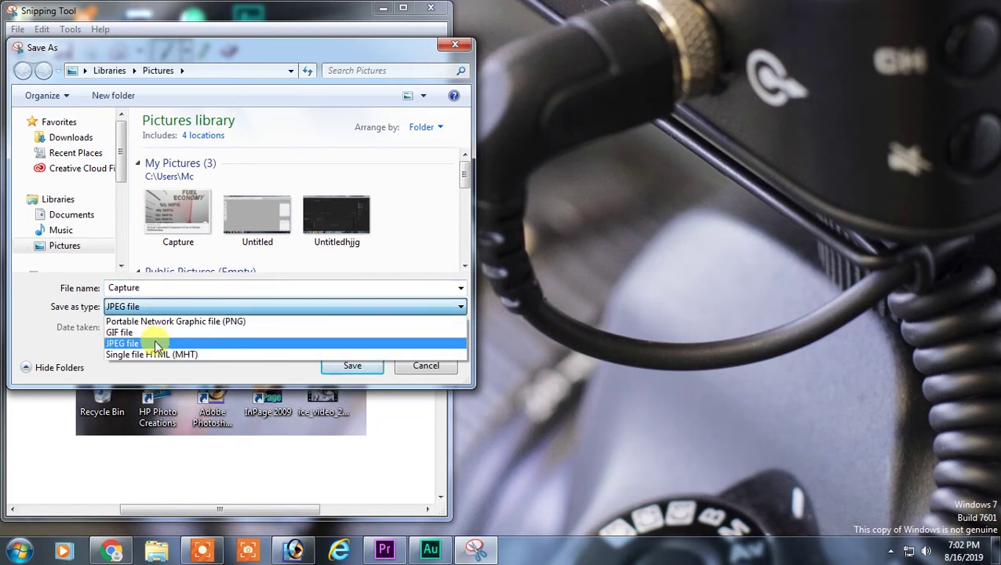
pyautogui.click(432, 370)
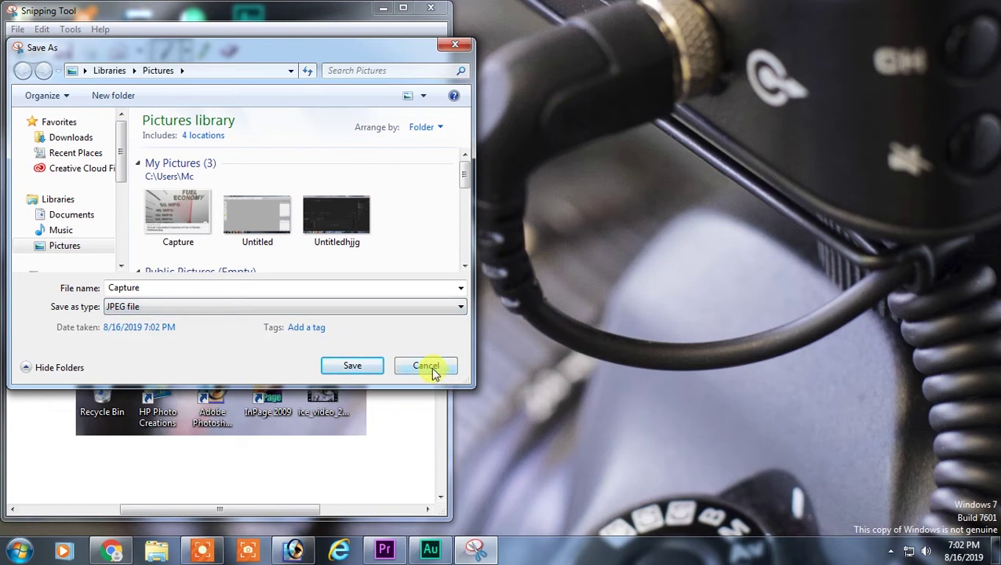
pyautogui.click(434, 371)
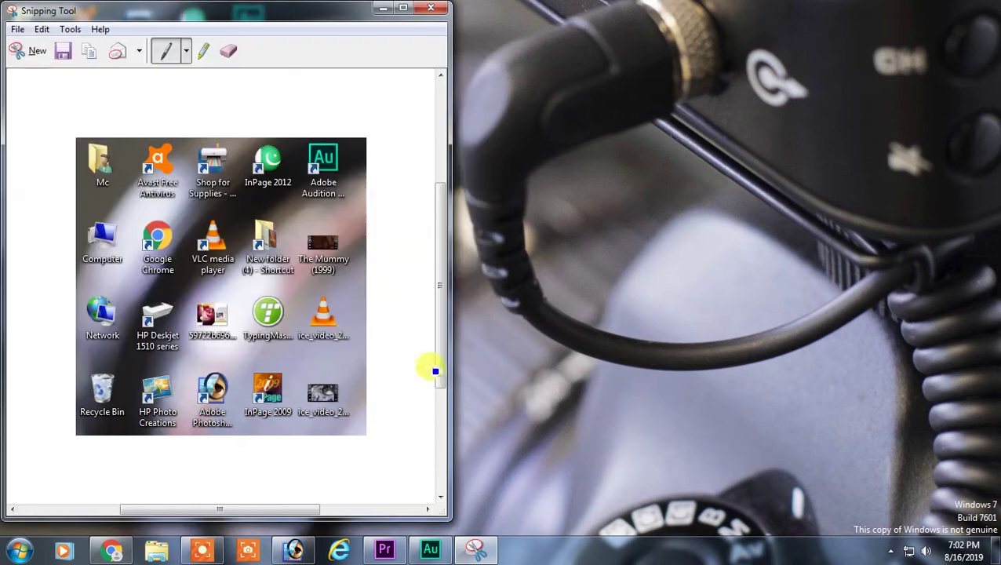
pyautogui.click(430, 9)
pyautogui.click(289, 273)
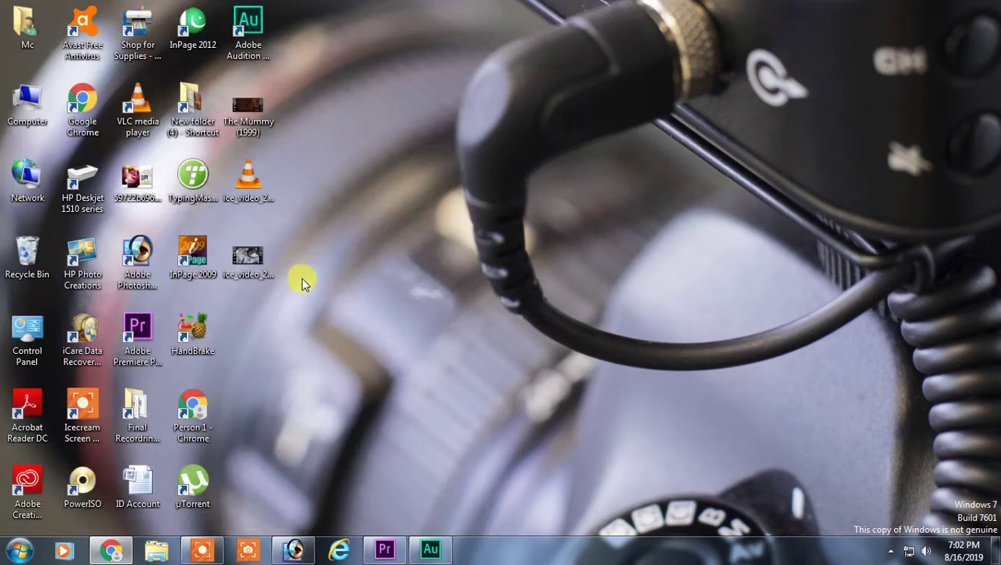
# Reopen the Snipping Tool and capture a free-form snip around the cable and camera area of the wallpaper
pyautogui.click(17, 551)
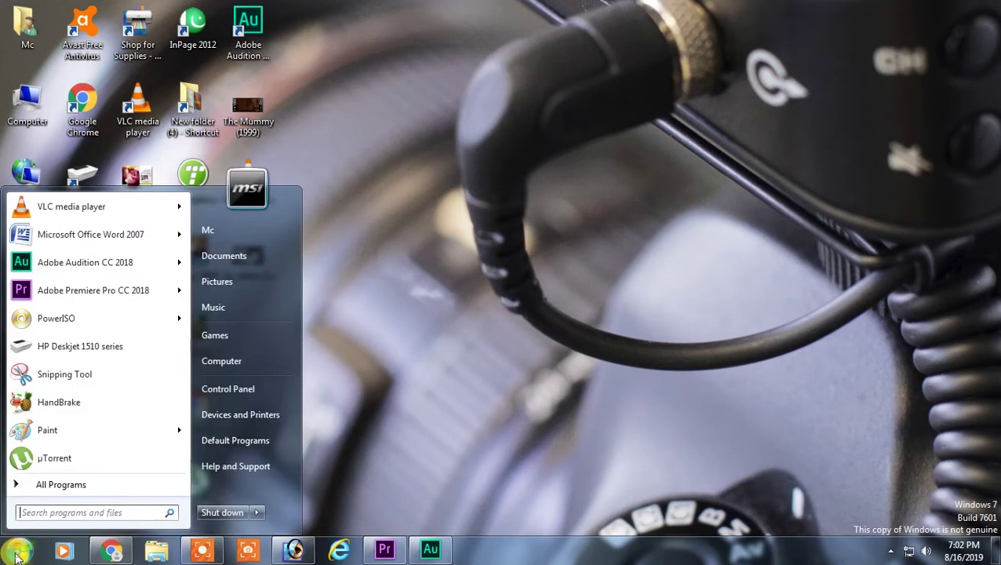
pyautogui.click(83, 376)
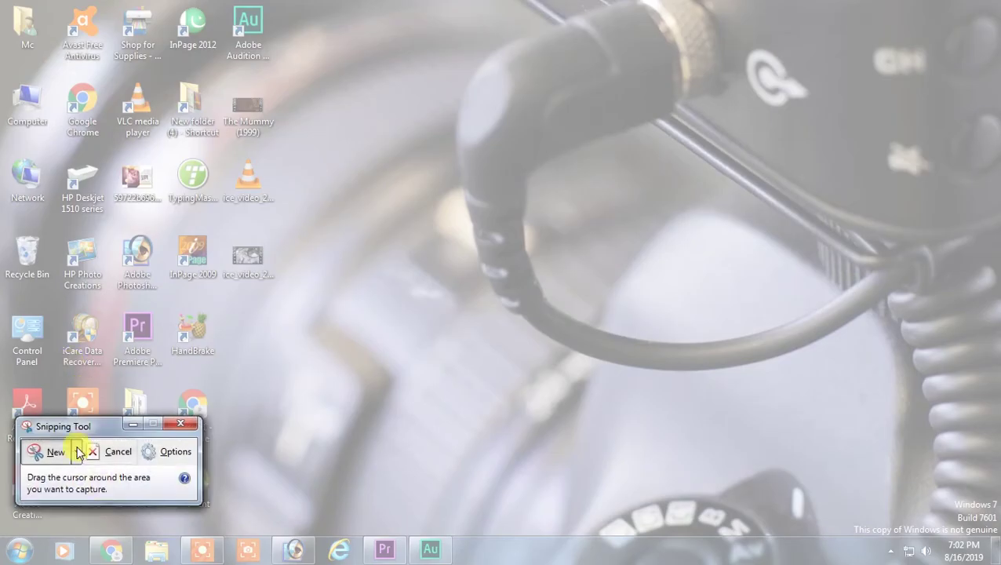
pyautogui.click(76, 453)
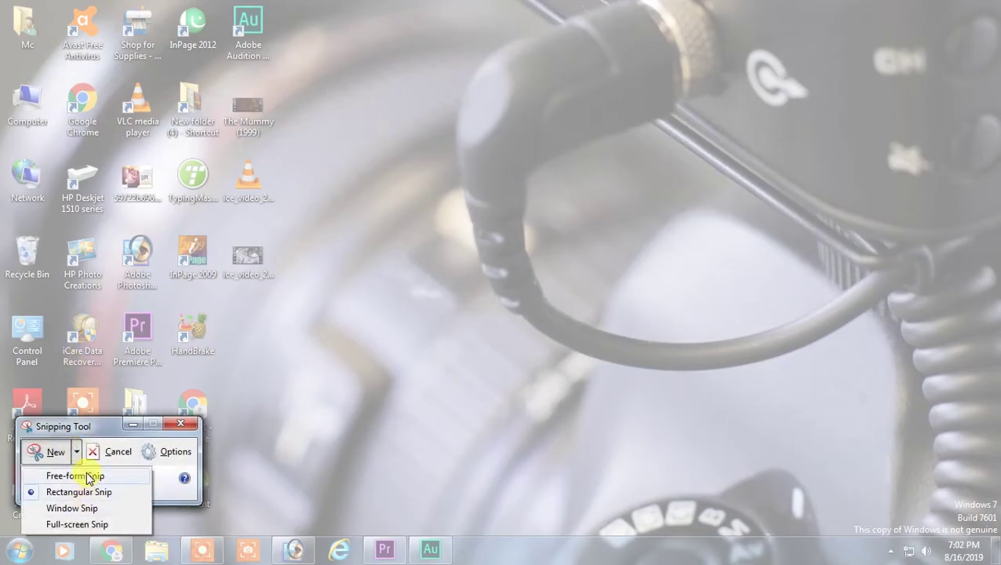
pyautogui.click(88, 477)
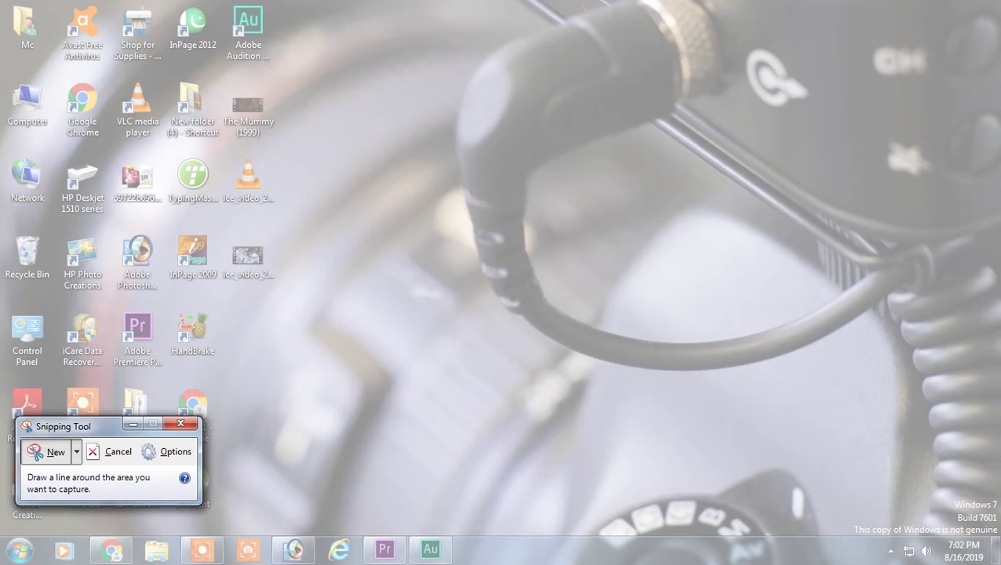
pyautogui.moveTo(534, 10)
pyautogui.mouseDown()
pyautogui.moveTo(554, 26)
pyautogui.moveTo(447, 125)
pyautogui.moveTo(614, 403)
pyautogui.moveTo(918, 451)
pyautogui.moveTo(972, 413)
pyautogui.moveTo(894, 3)
pyautogui.mouseUp()
pyautogui.moveTo(571, 2); pyautogui.dragTo(549, 4)
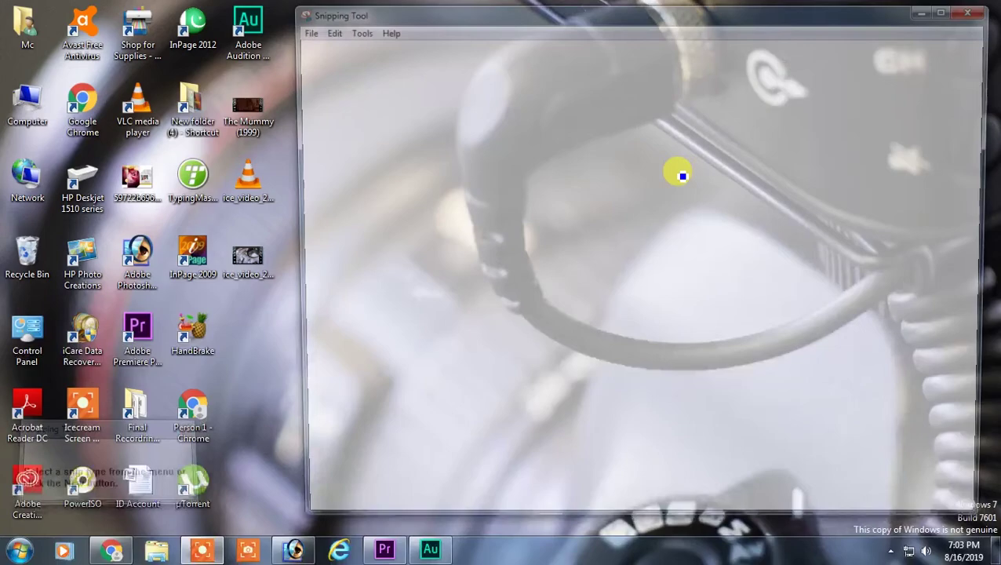
# Look over the captured free-form snip and close the Snipping Tool without saving it
pyautogui.scroll(-1, 694, 345)
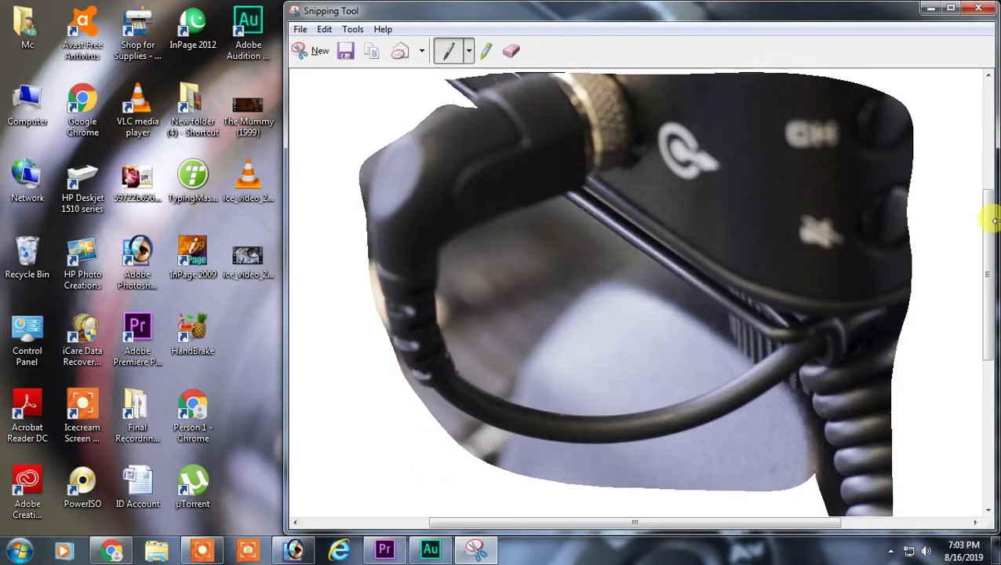
pyautogui.click(979, 8)
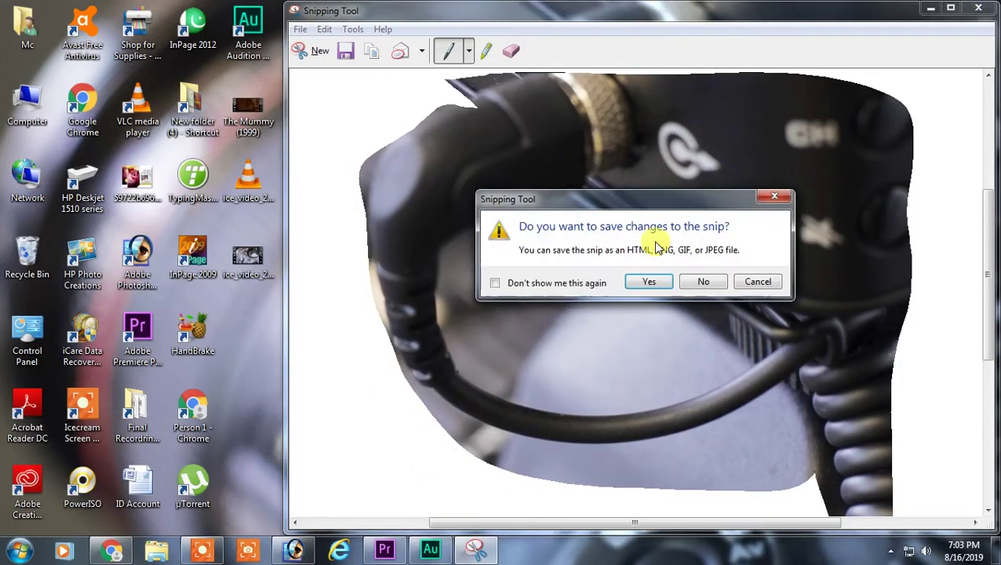
pyautogui.click(703, 282)
# Reopen the Snipping Tool, capture a full-screen snip of the desktop, and close the tool without saving
pyautogui.click(19, 549)
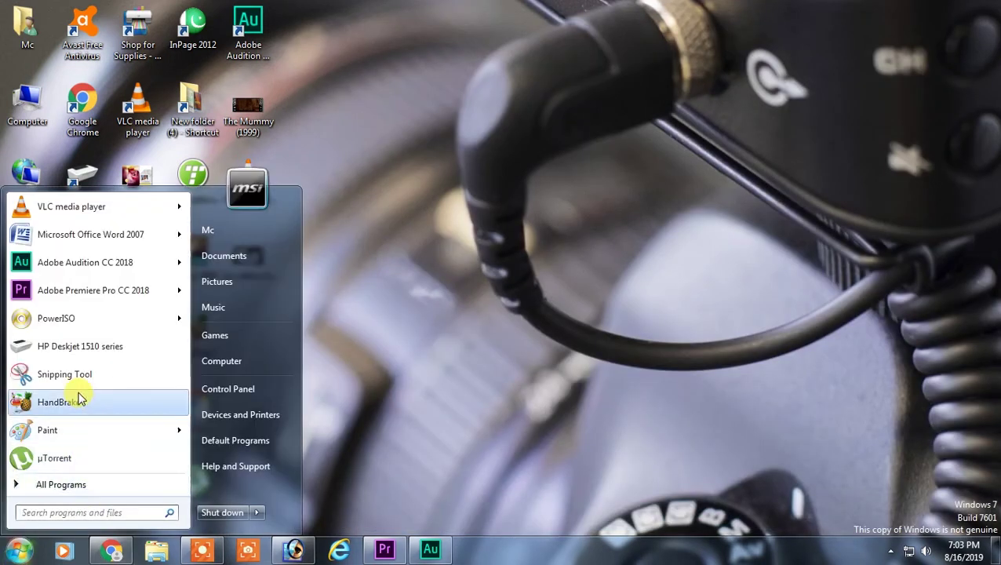
pyautogui.click(79, 375)
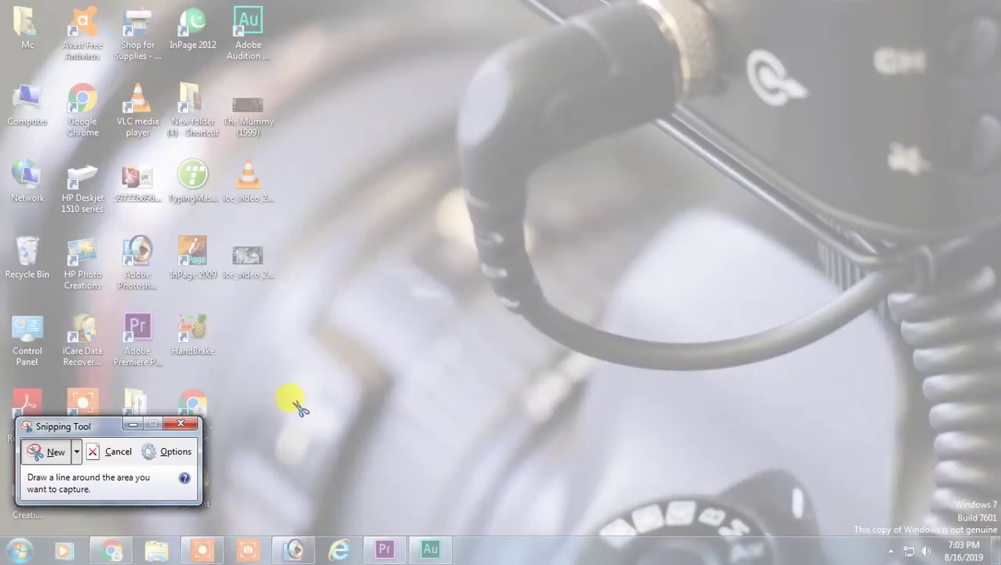
pyautogui.click(75, 454)
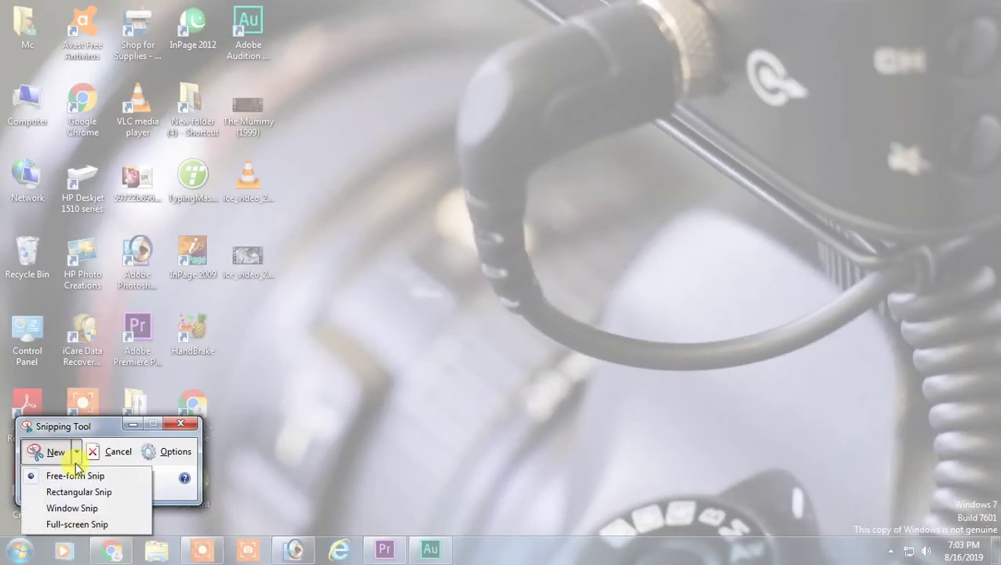
pyautogui.click(86, 525)
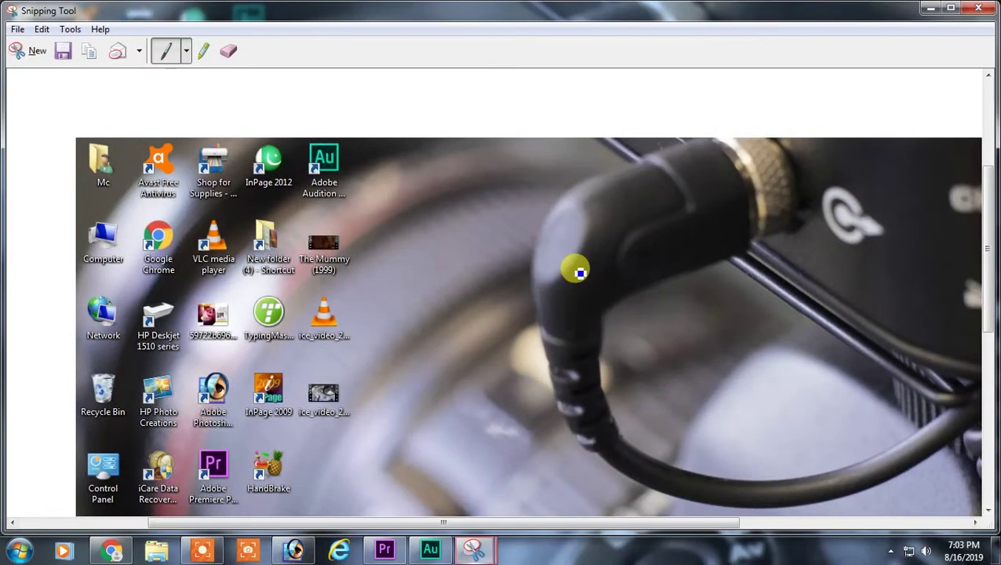
pyautogui.scroll(-5, 584, 278)
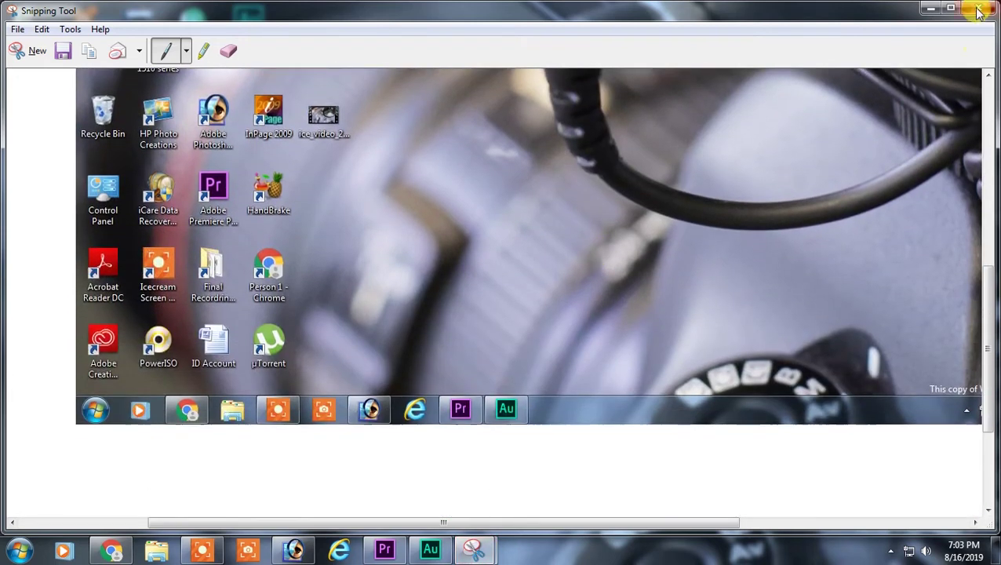
pyautogui.click(979, 8)
pyautogui.click(556, 284)
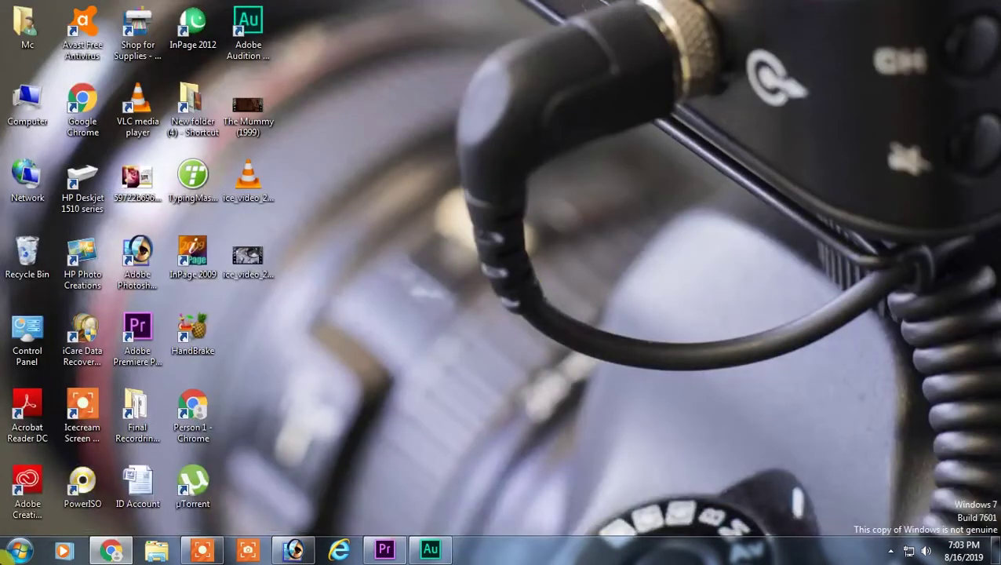
# Reopen the Snipping Tool in Rectangular Snip mode, then view its options and cancel out of them
pyautogui.click(19, 551)
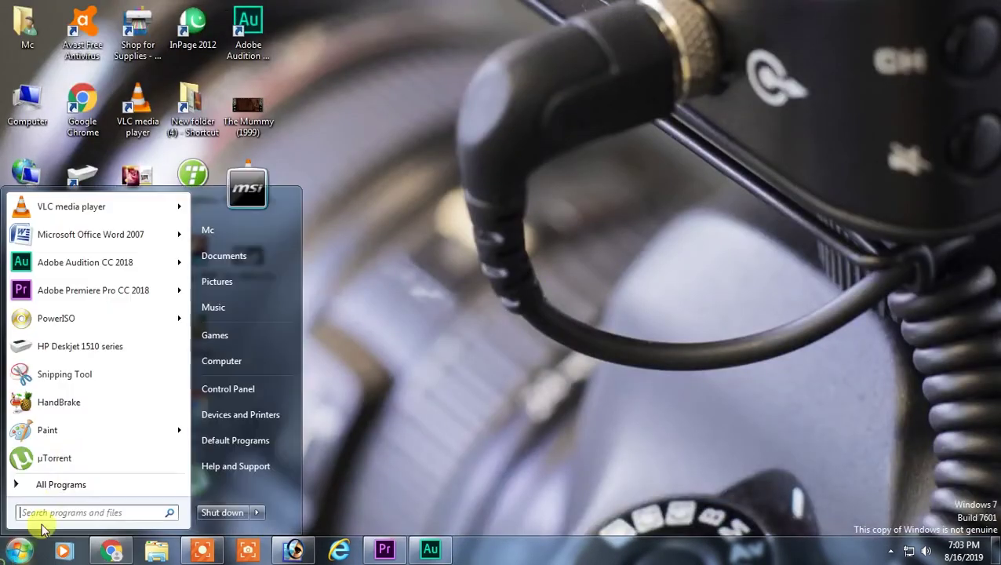
pyautogui.click(92, 378)
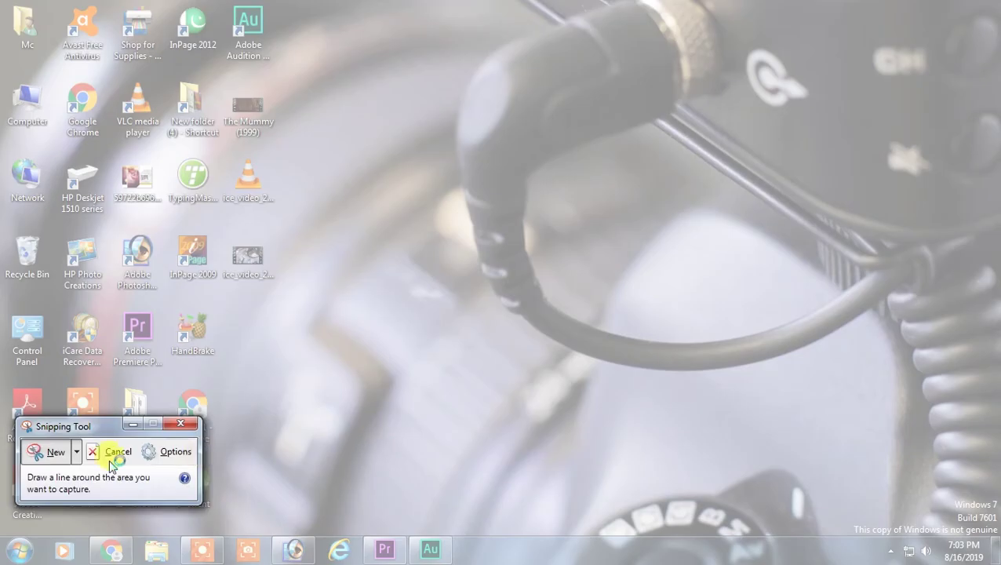
pyautogui.click(76, 451)
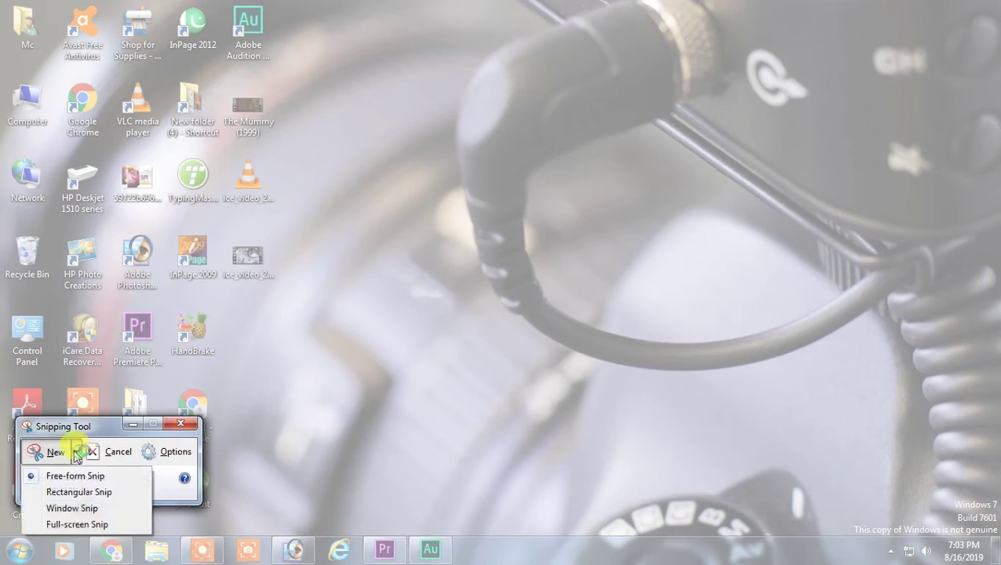
pyautogui.click(79, 492)
pyautogui.click(172, 451)
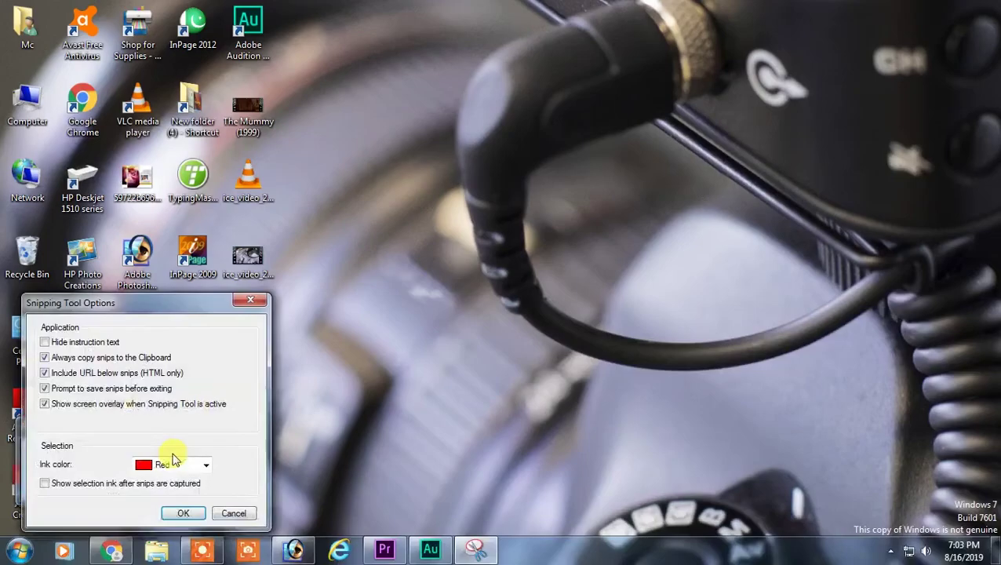
pyautogui.click(233, 515)
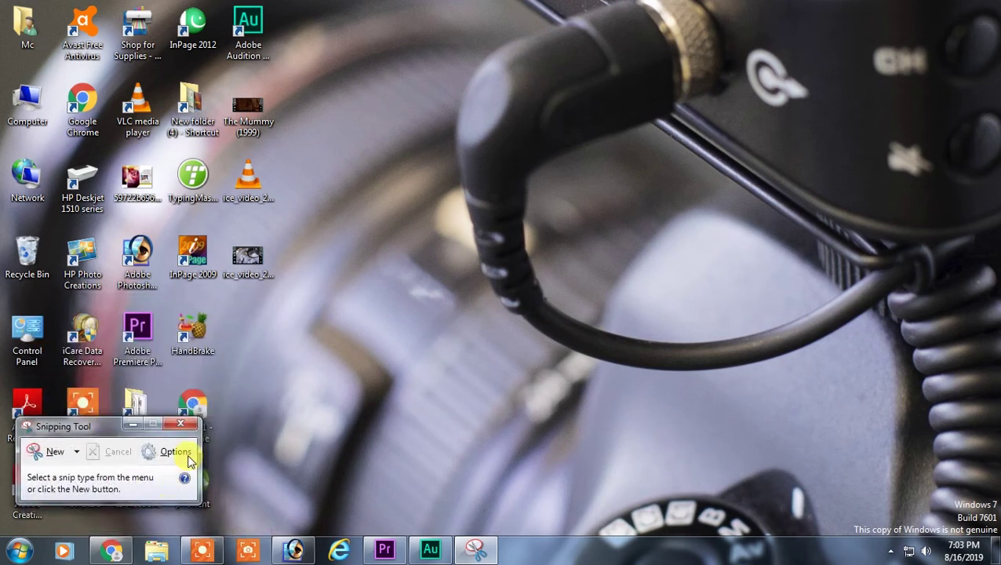
# Switch to the Facebook page in Chrome and capture a rectangular snip around the comment with the penguin picture
pyautogui.click(111, 551)
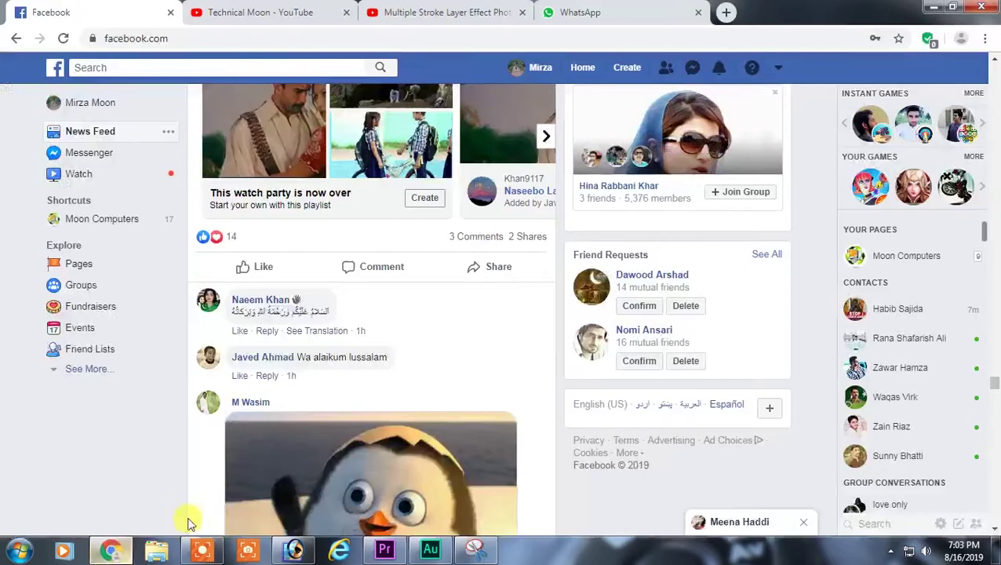
pyautogui.scroll(-3, 330, 284)
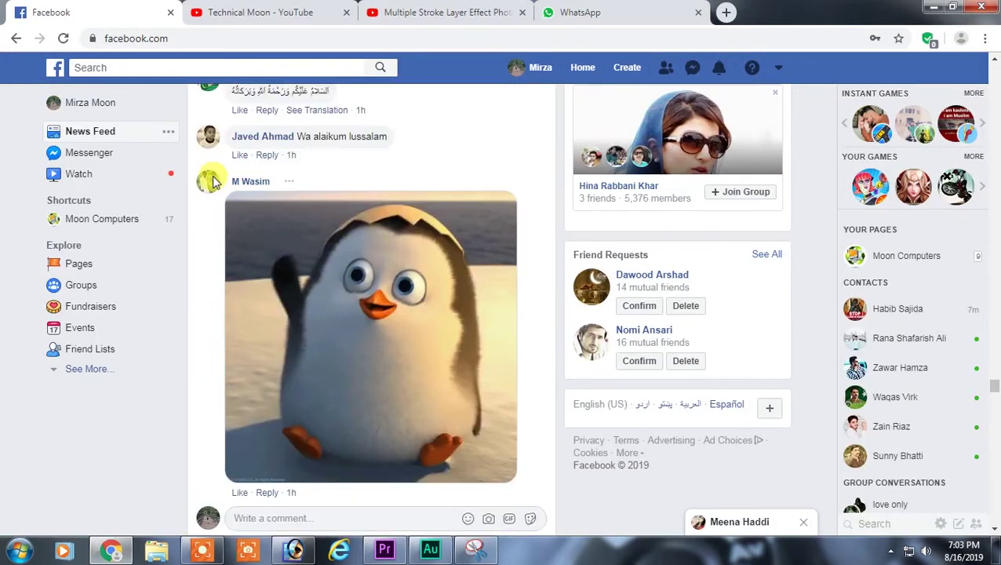
pyautogui.click(477, 550)
pyautogui.click(61, 454)
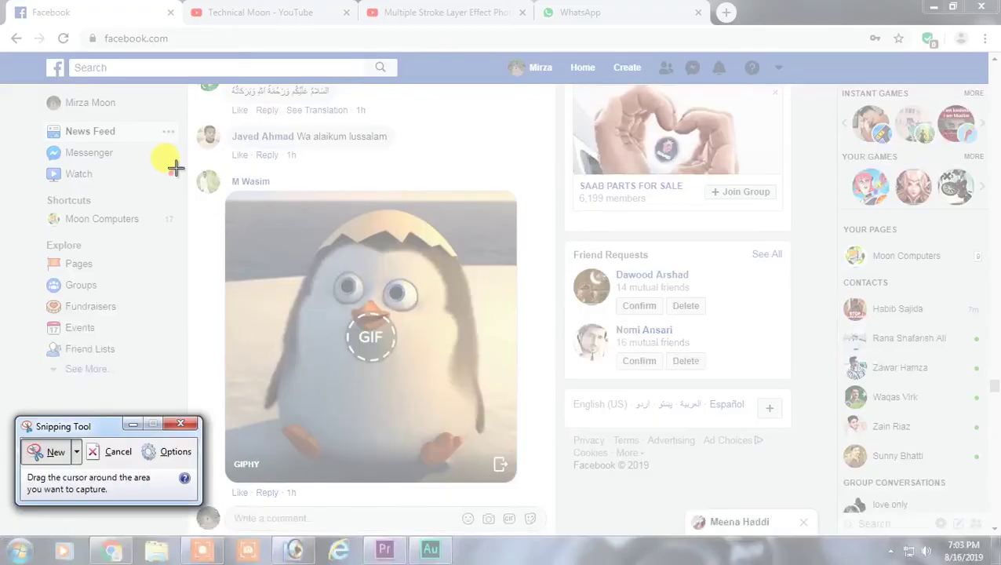
pyautogui.moveTo(191, 179); pyautogui.dragTo(553, 512)
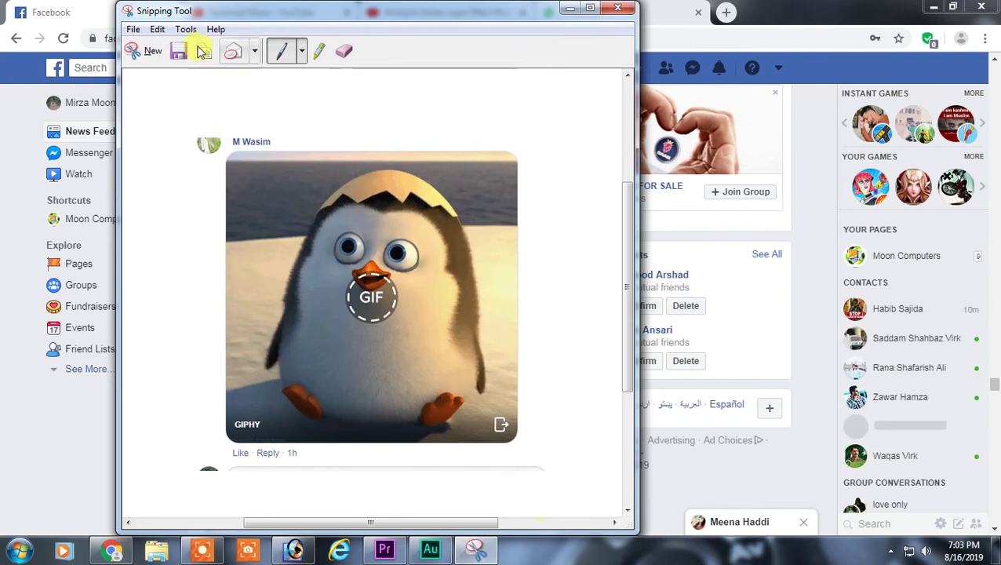
# Discard the penguin snip by starting a new one, close the Snipping Tool, and return to the desktop
pyautogui.click(142, 50)
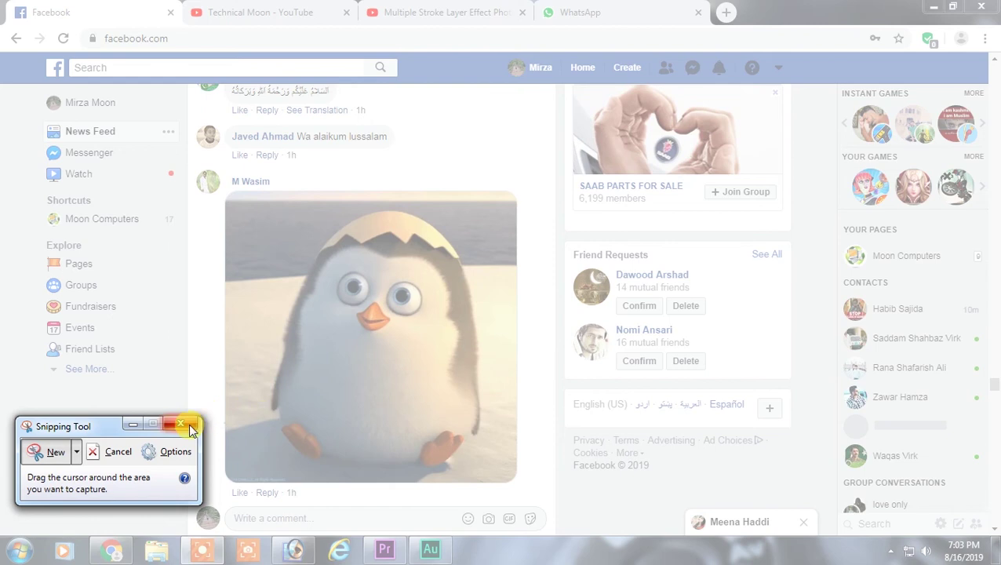
pyautogui.click(182, 425)
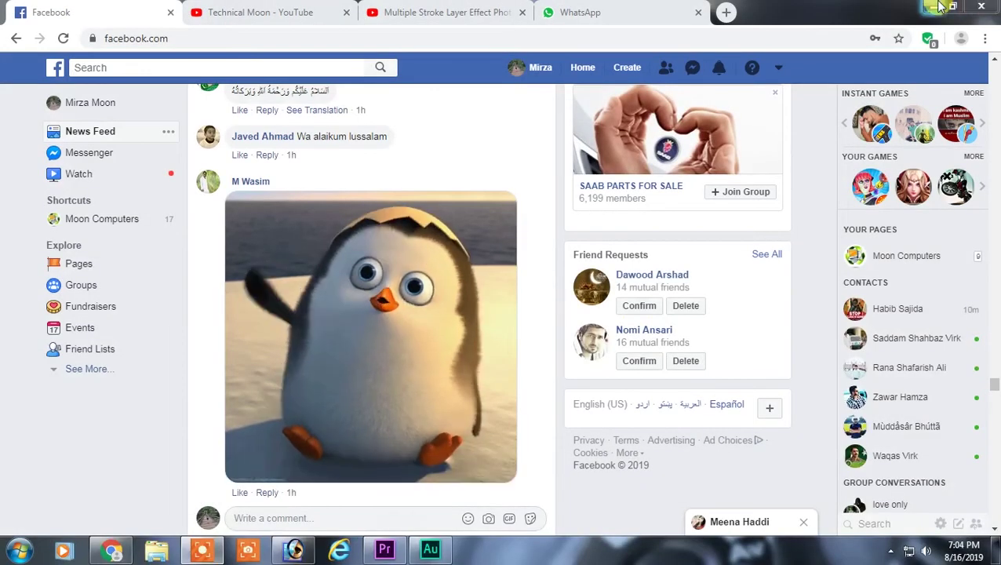
pyautogui.press('super+d')
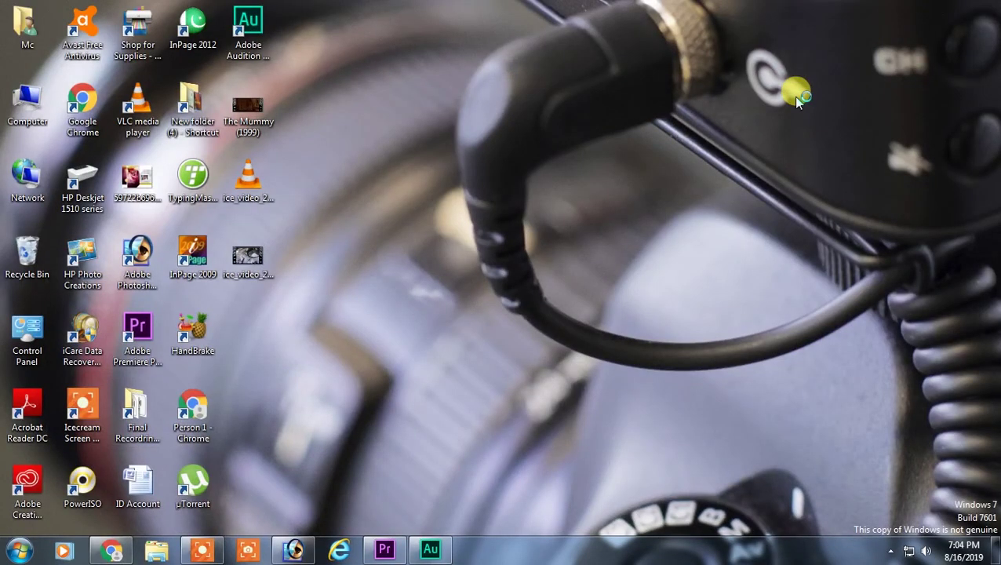